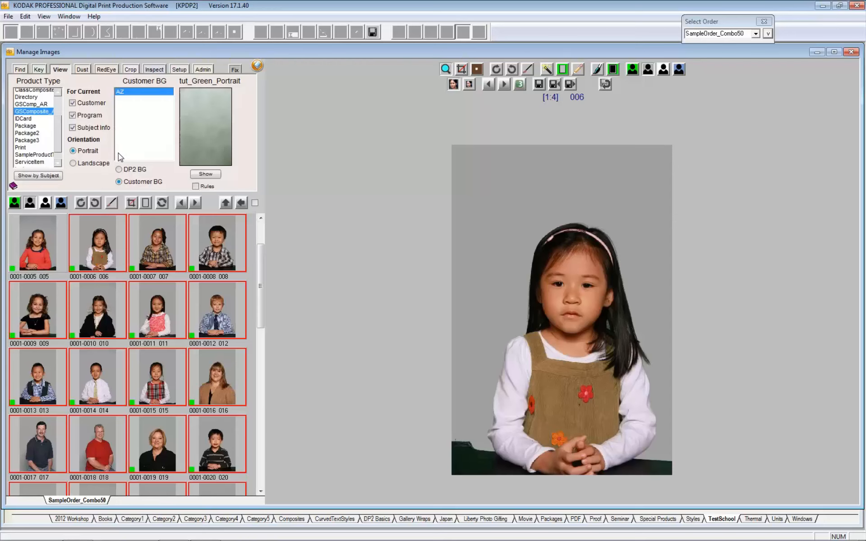
Switch the background source from customer backgrounds to DP2 BG.
left_click(119, 170)
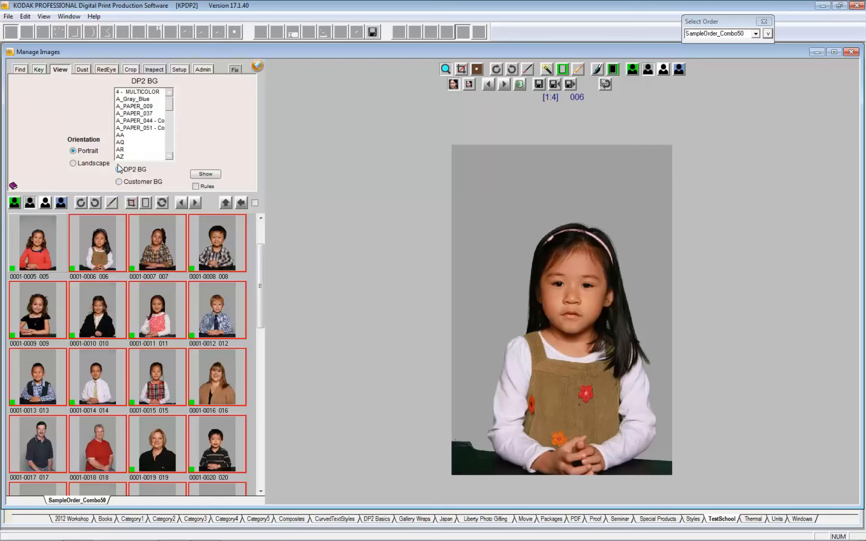
left_click(119, 169)
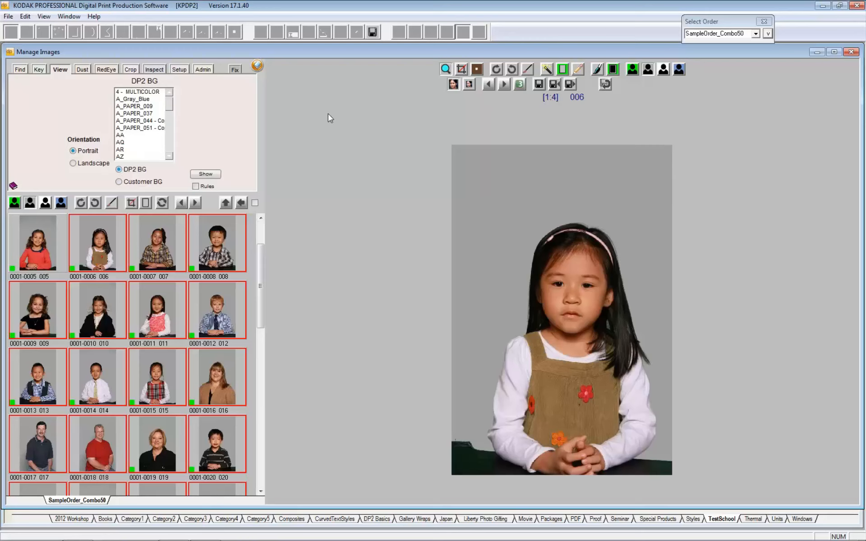
Examine the Background1, Background2 and Background3 columns in the order's Subject Info data, then close the table.
left_click(769, 35)
left_click(749, 174)
left_click(769, 34)
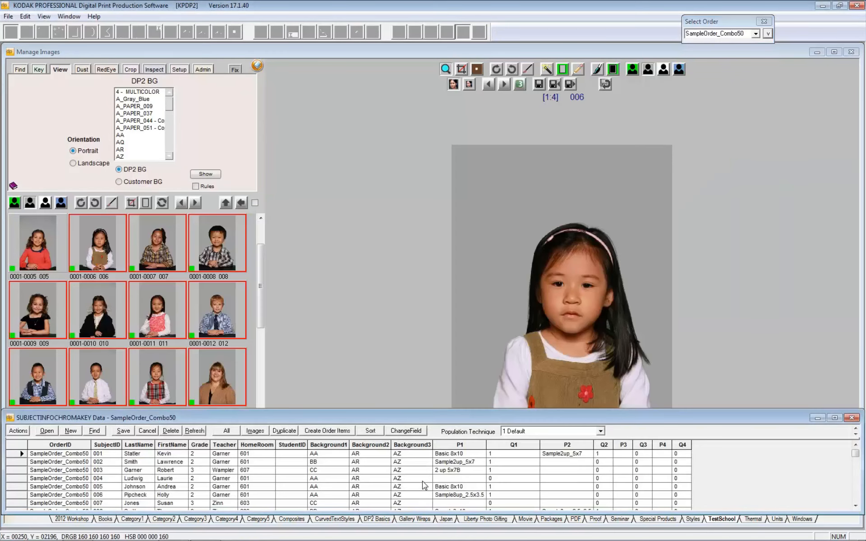
left_click_drag(409, 411, 416, 326)
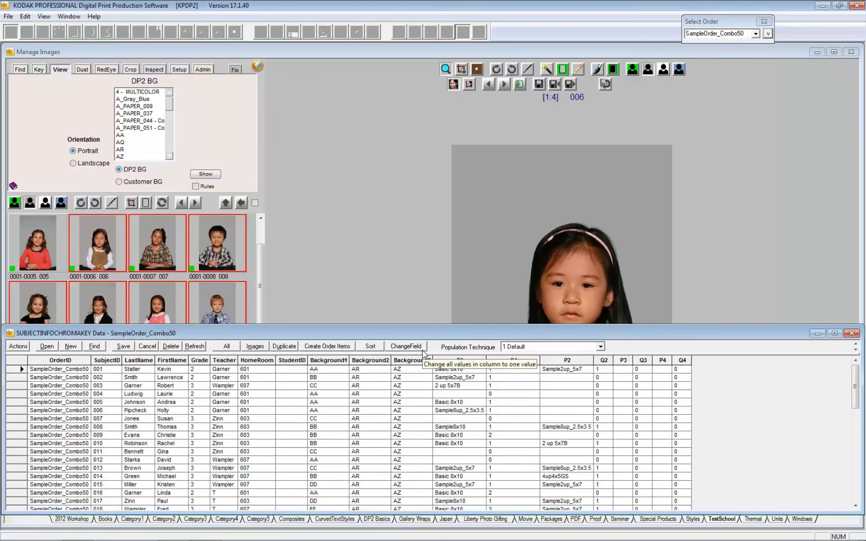
left_click(328, 360)
left_click(384, 361)
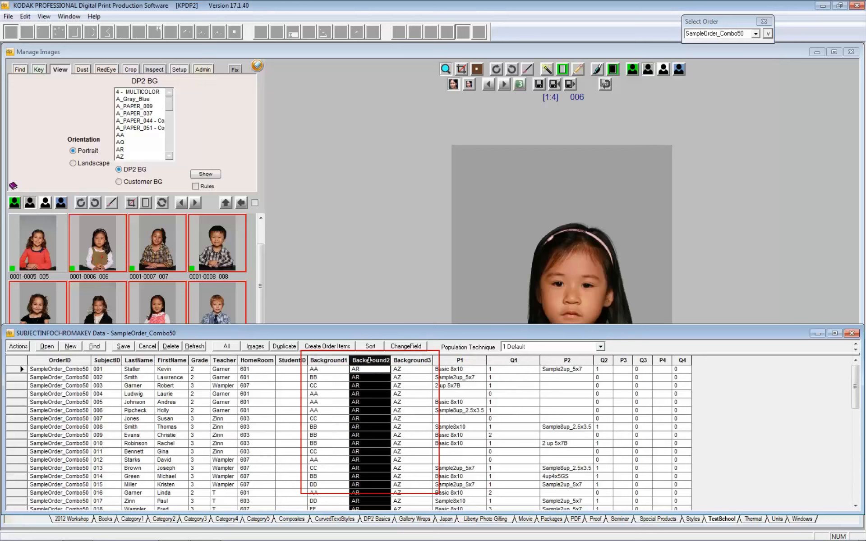
left_click(411, 361)
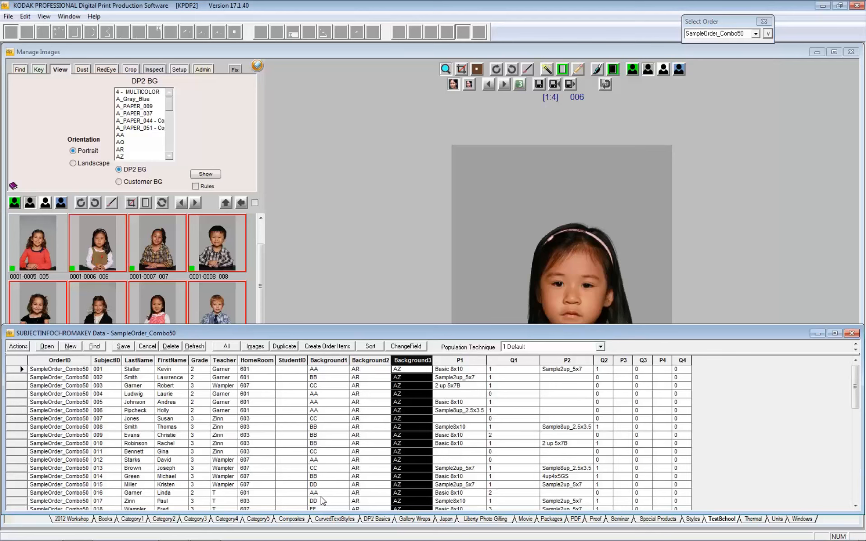
left_click(851, 334)
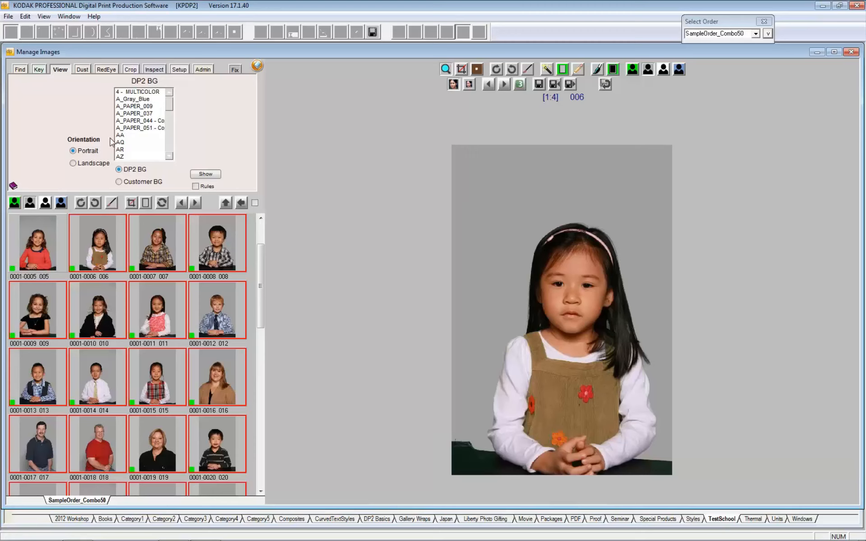
Show the AA background behind all the subject thumbnails.
left_click(127, 135)
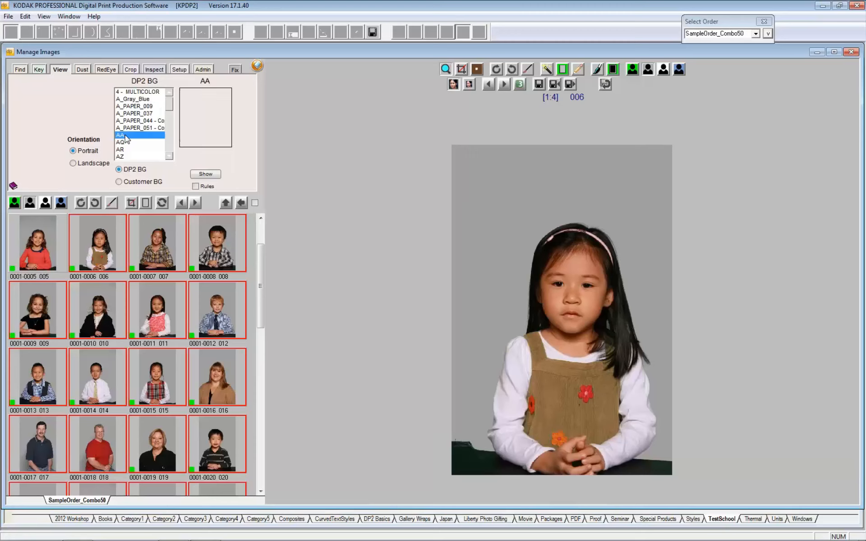
left_click(210, 175)
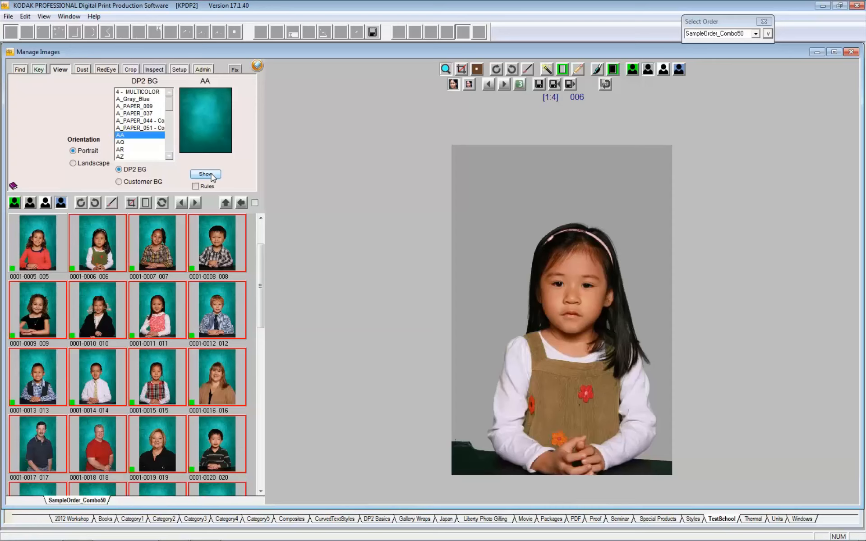
Switch the background source to Customer BG and choose the IDCard product type.
left_click(119, 182)
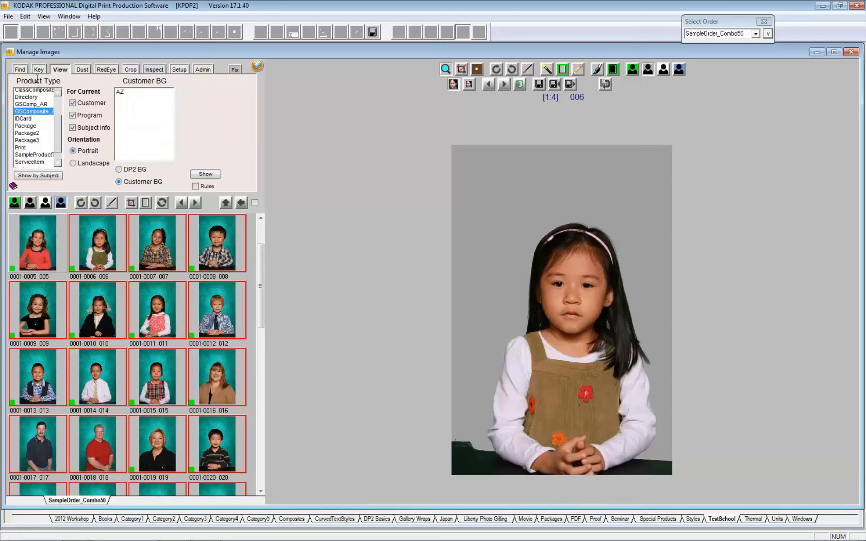
scroll(59, 108, "up", 2)
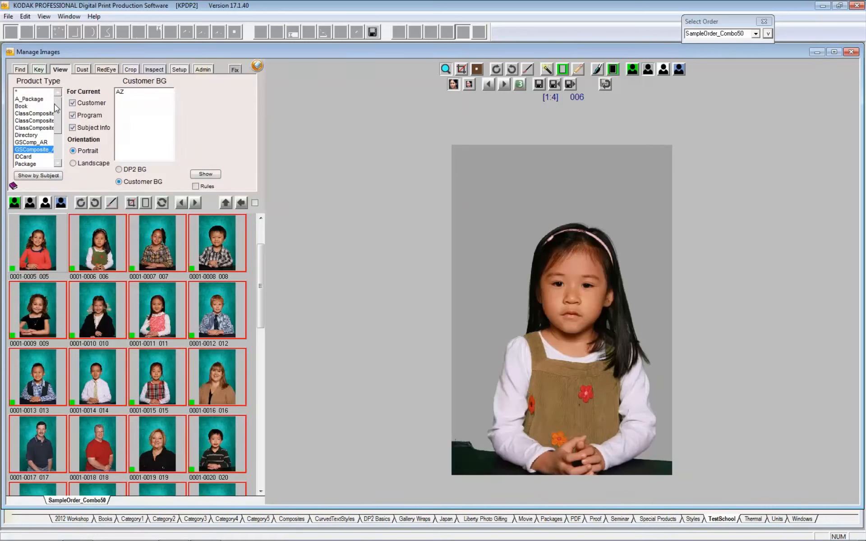
scroll(59, 122, "down", 2)
left_click(22, 117)
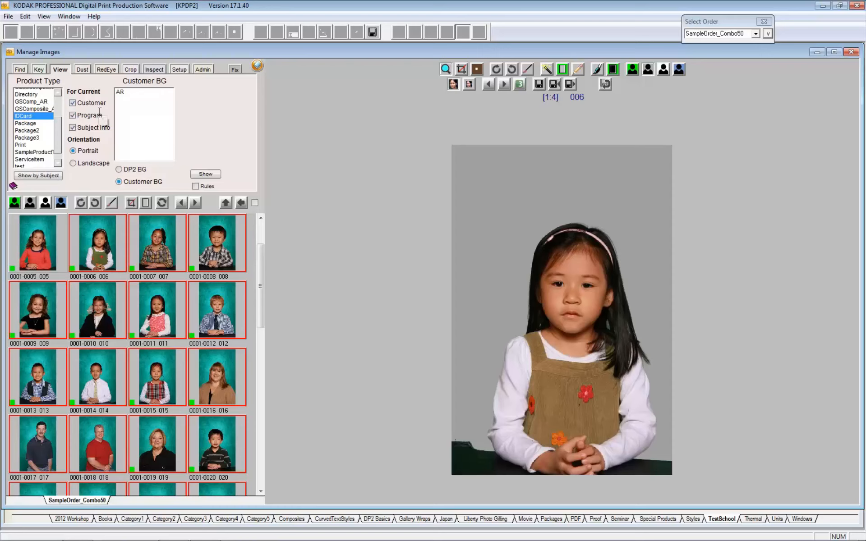
Select the AR background, toggle the current-customer filter off and back on, and show AR behind the thumbnails.
left_click(72, 103)
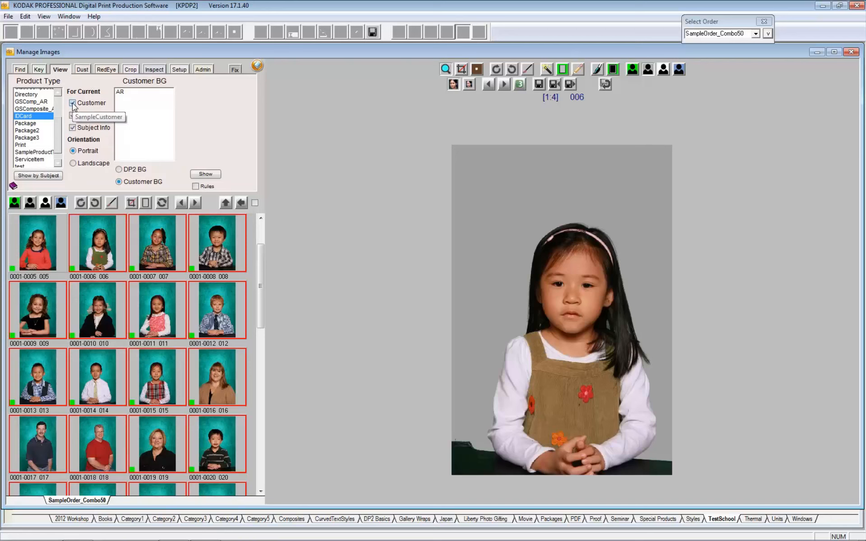
left_click(124, 93)
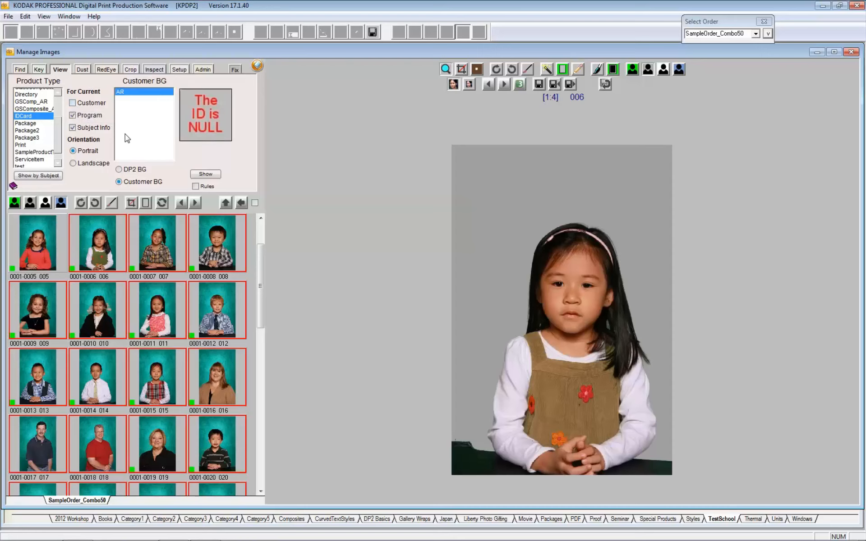
left_click(73, 103)
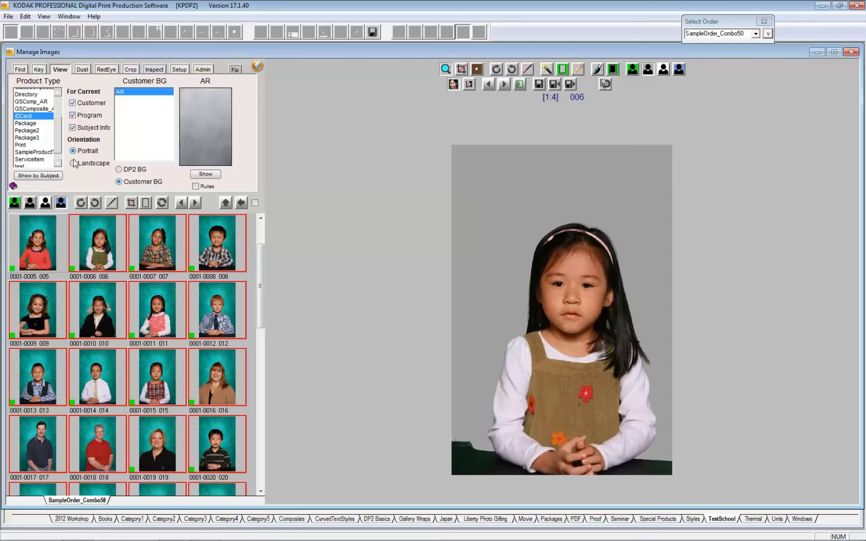
left_click(206, 175)
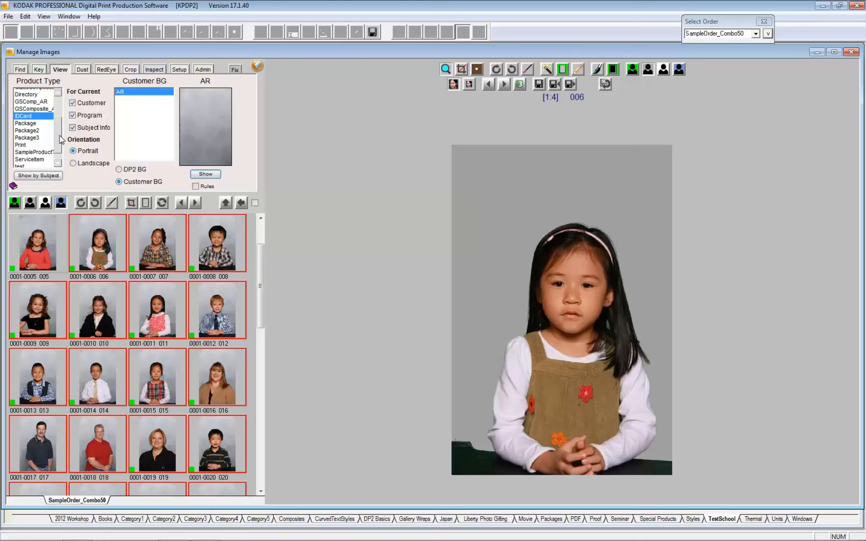
Choose the first ClassComposite product type and show its AZ customer background behind the thumbnails.
left_click_drag(60, 135, 60, 117)
left_click(37, 111)
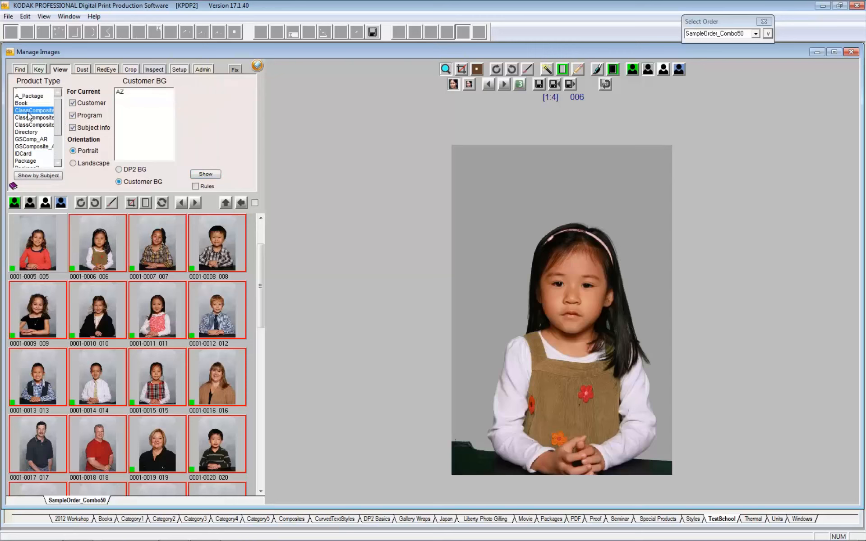
left_click(126, 93)
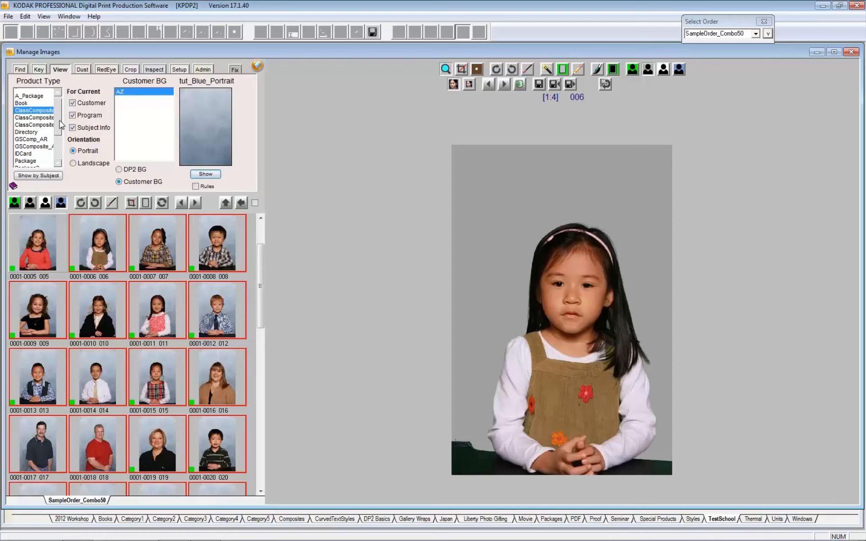
Choose the Package product type and show each thumbnail with its own subject's background.
scroll(62, 125, "down", 2)
left_click(25, 143)
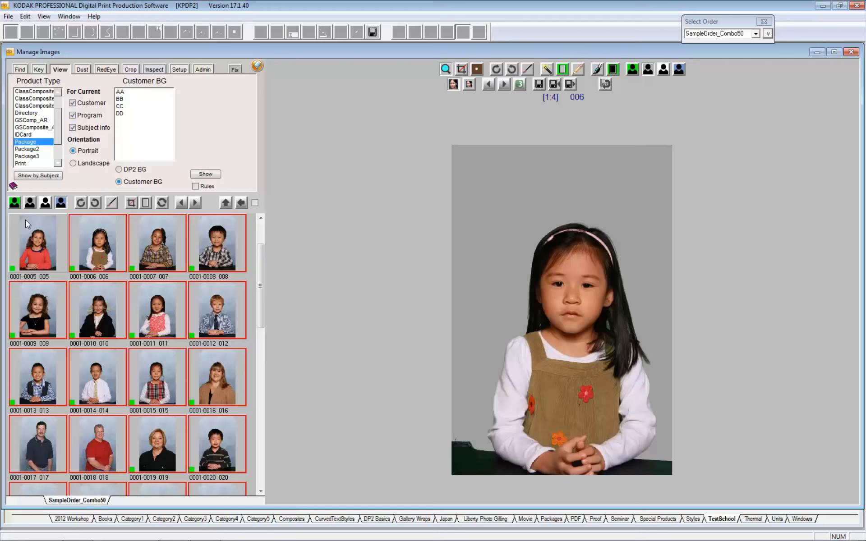
left_click(36, 176)
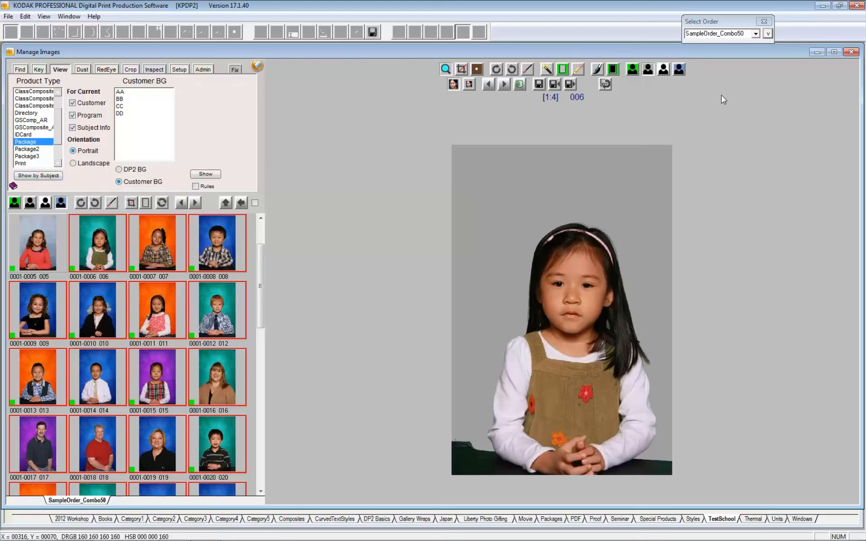
Check the Background1 column in the order's Subject Info data and close the table.
left_click(768, 33)
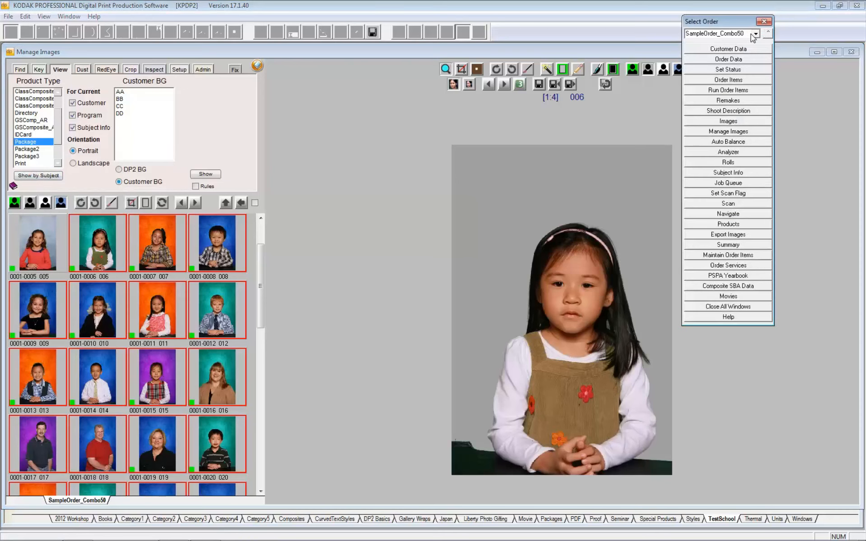
left_click(751, 173)
left_click(768, 32)
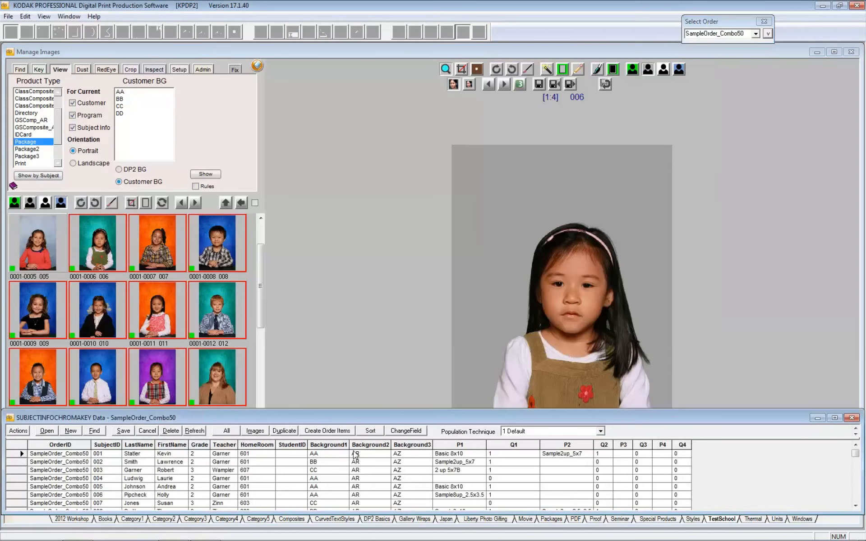
left_click(329, 444)
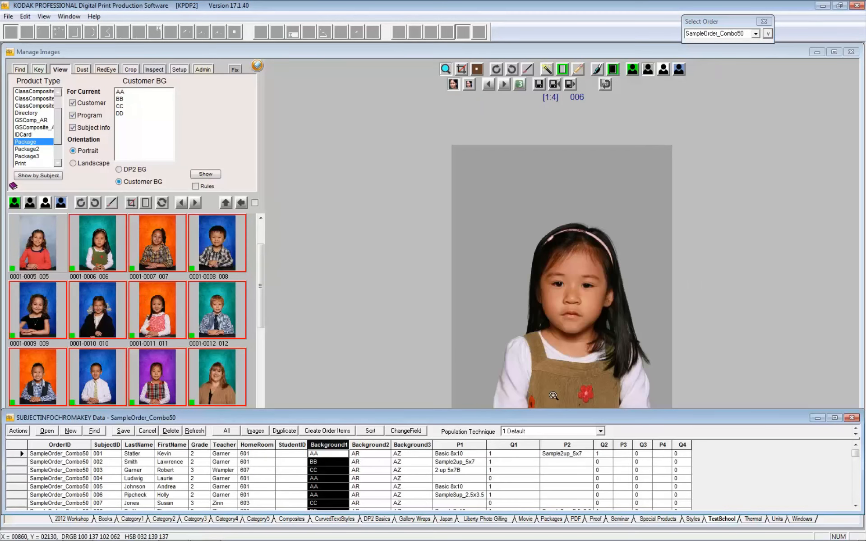
left_click(853, 418)
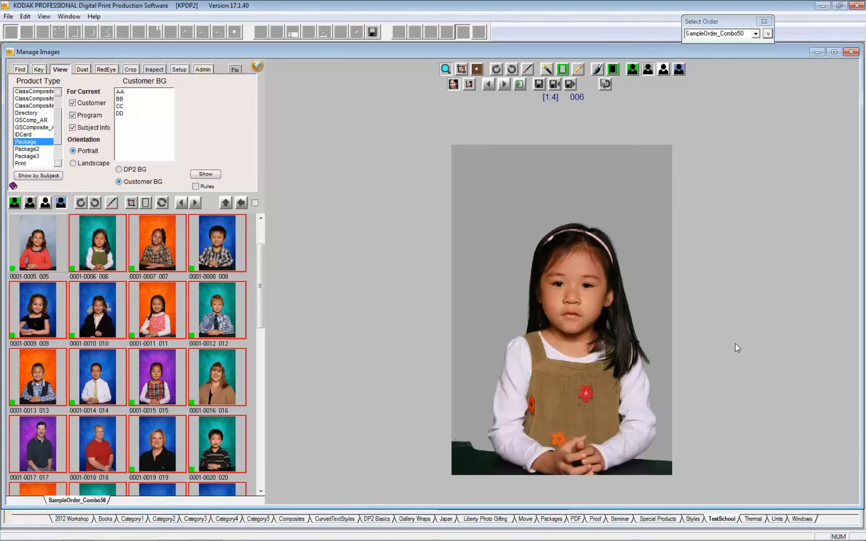
Preview the BB and CC customer backgrounds, and display the large view of image 006 with a background dropped in.
left_click(128, 99)
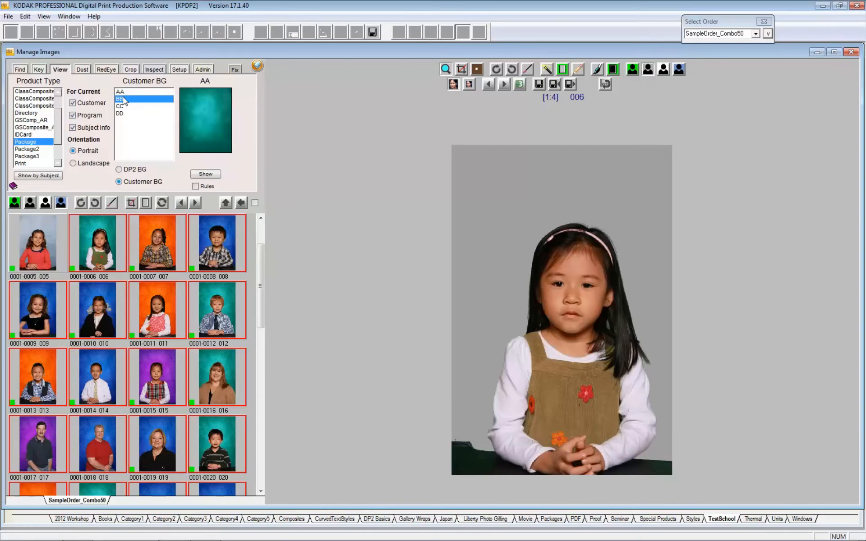
left_click(122, 106)
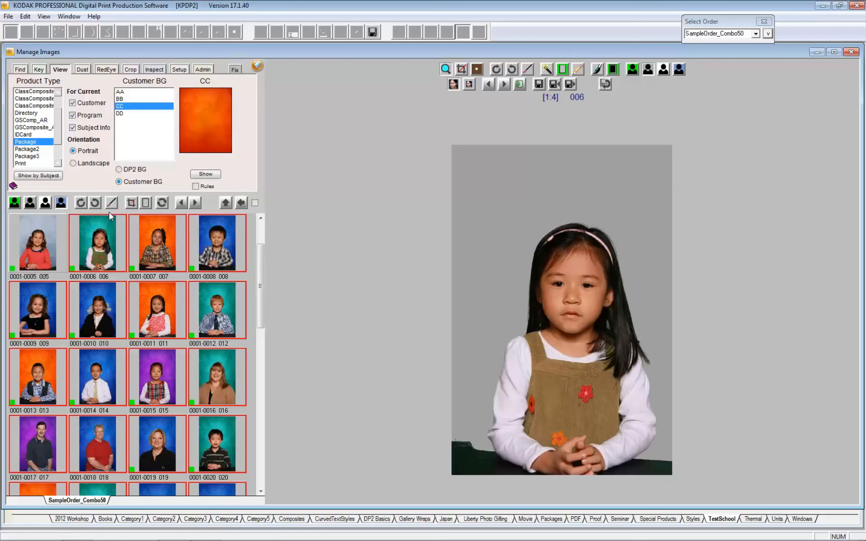
left_click(679, 70)
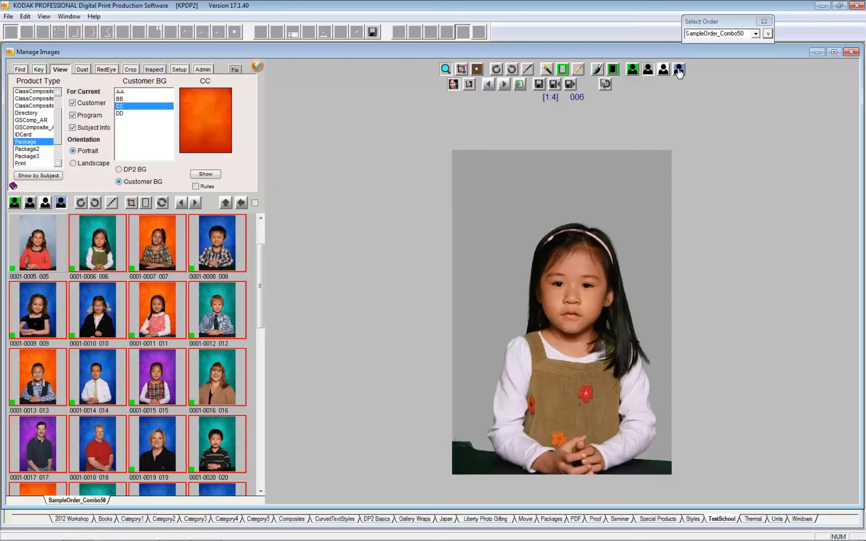
left_click(680, 72)
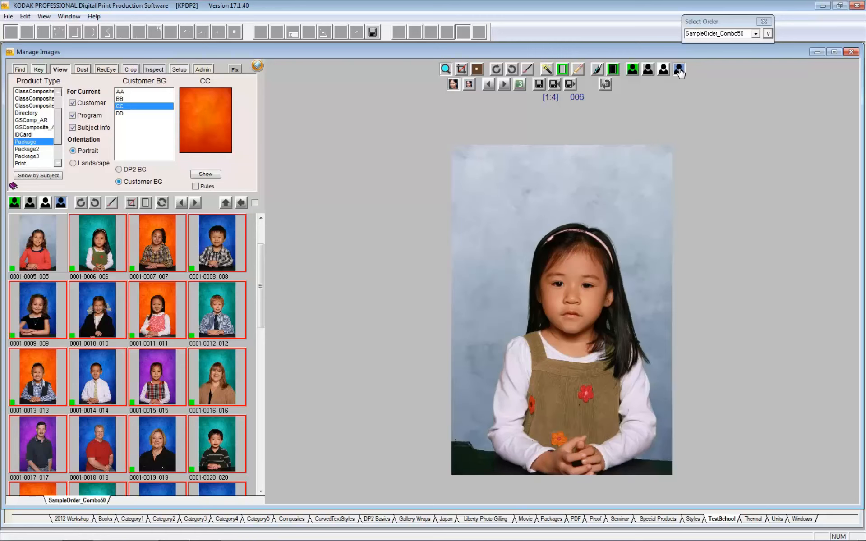